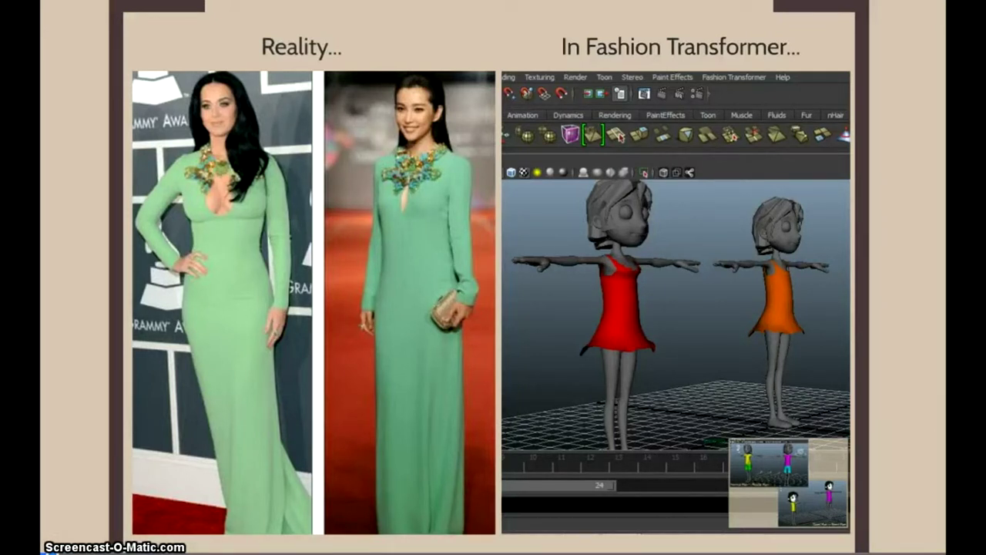
key("Right")
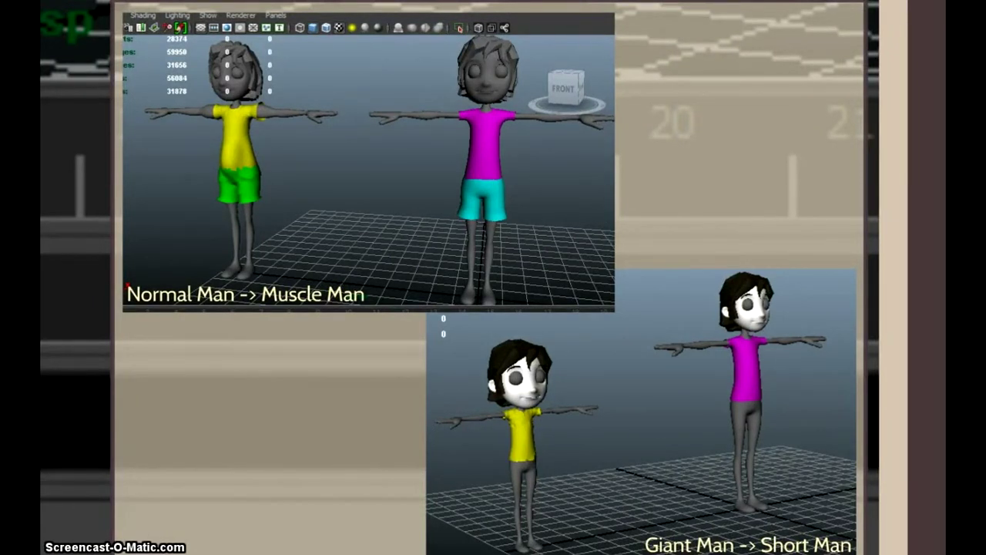
key("Right")
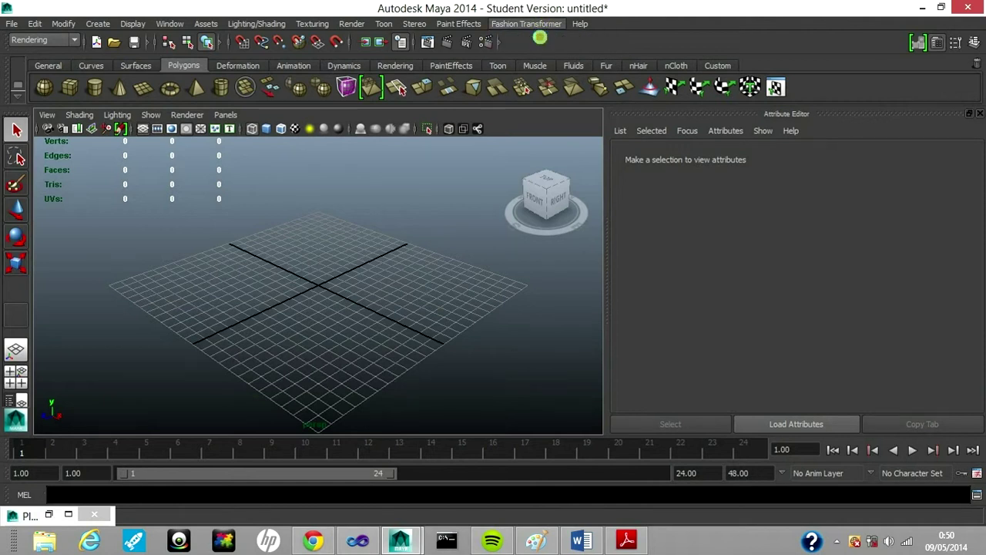
- Load the Fashion Transformer body models and set thighs to 1, hips to 0.067, arms to 0.427 and belly to 1
left_click(539, 38)
left_click(415, 302)
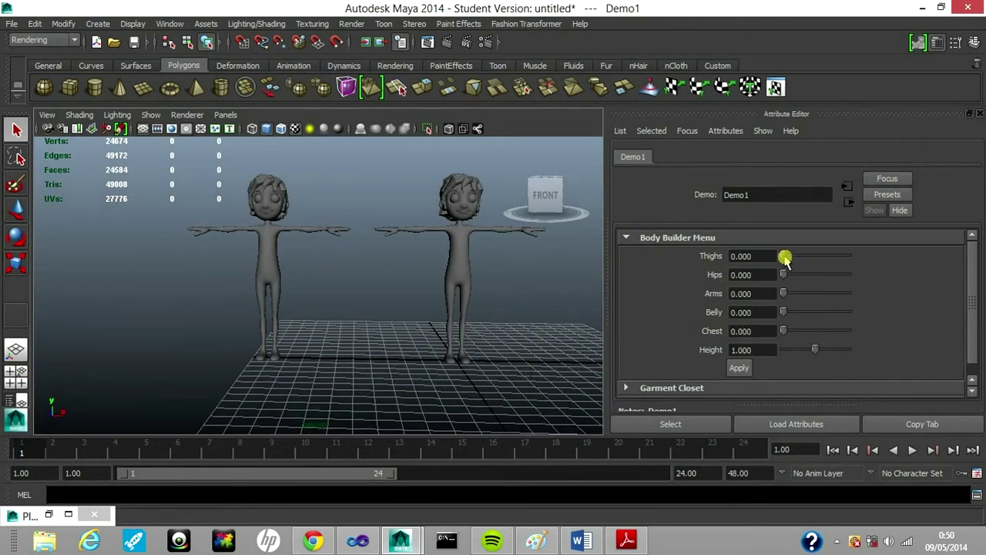
left_click_drag(784, 256, 849, 257)
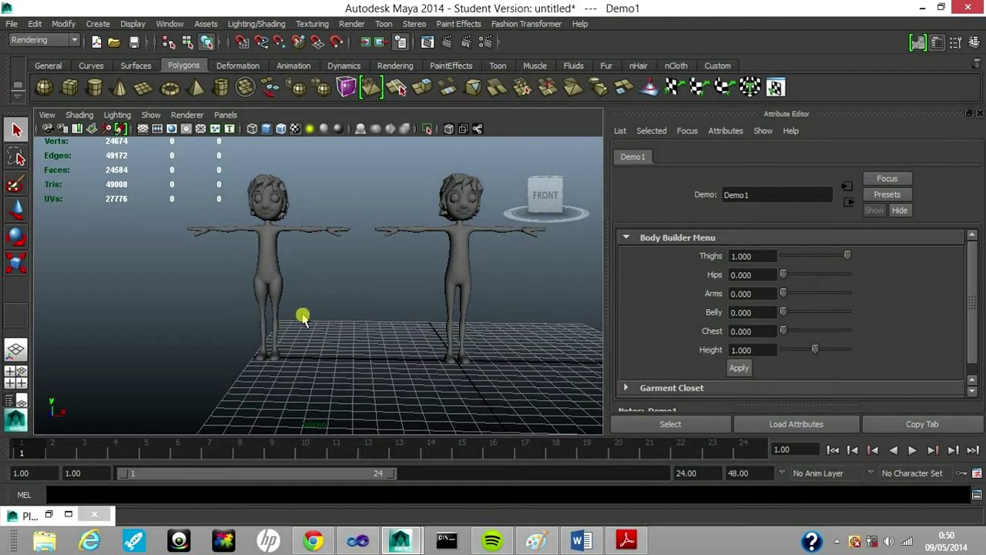
left_click_drag(784, 274, 877, 308)
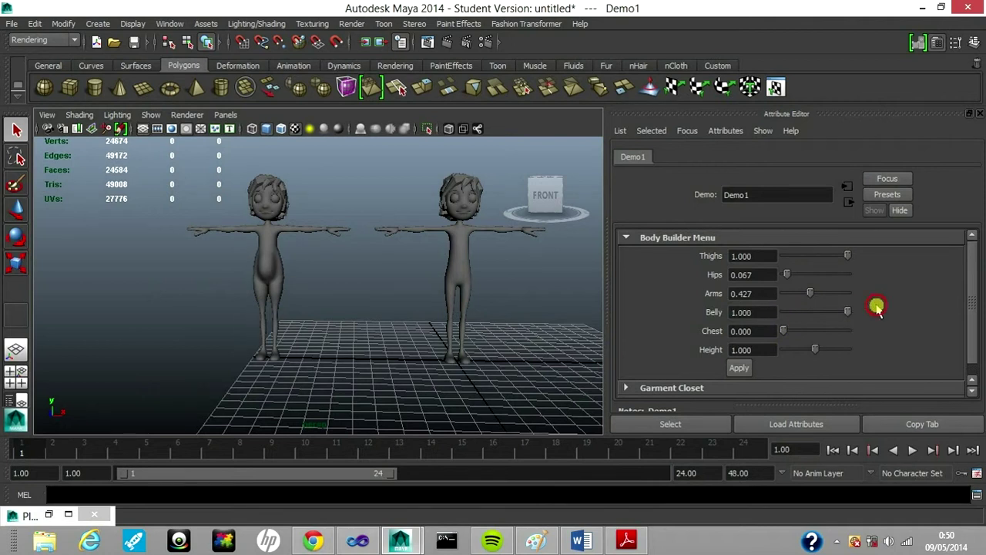
- Adjust the target body's proportions to hips 0.281, arms 0.921 and thighs 0.787
left_click_drag(403, 352, 370, 346, "alt")
scroll(370, 350, "up", 3)
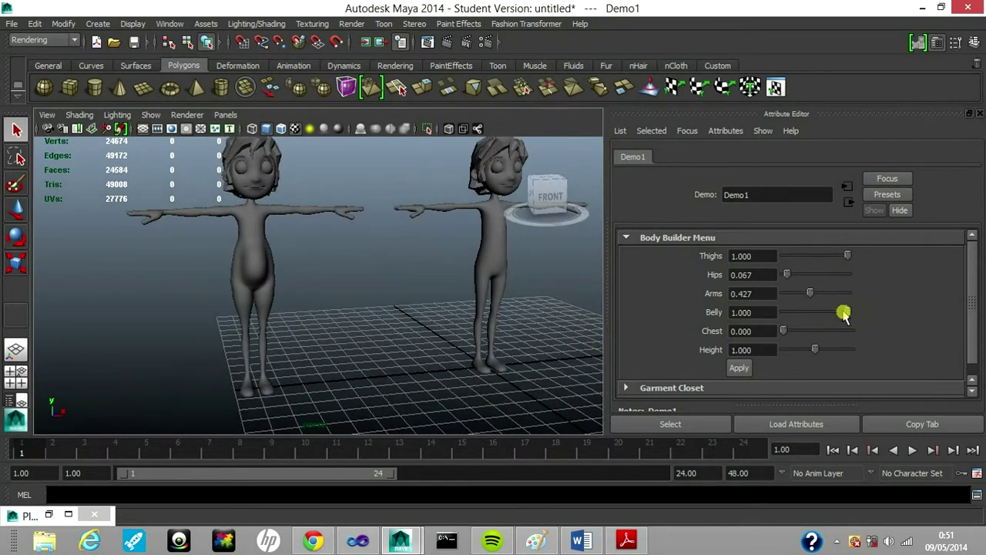
left_click_drag(785, 275, 803, 275)
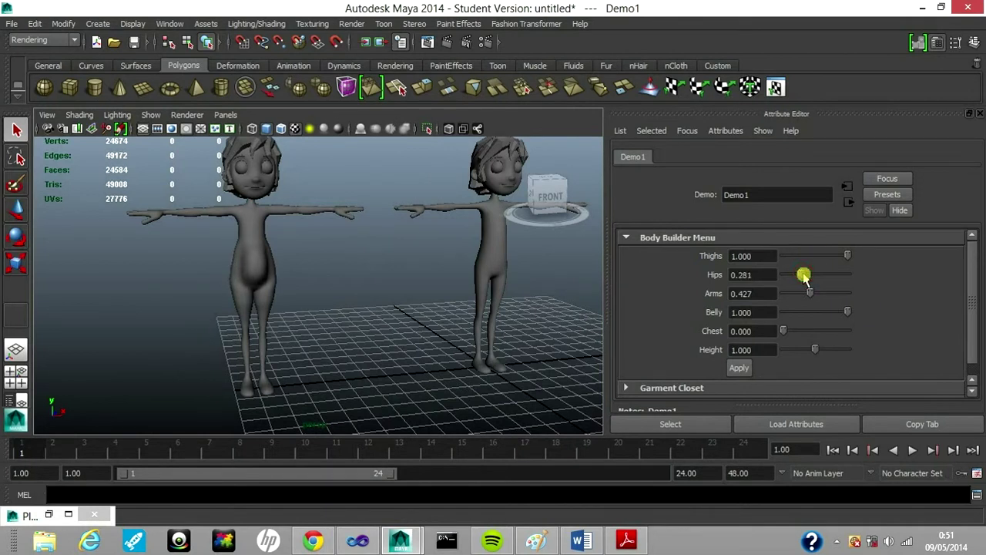
left_click_drag(808, 260, 801, 257)
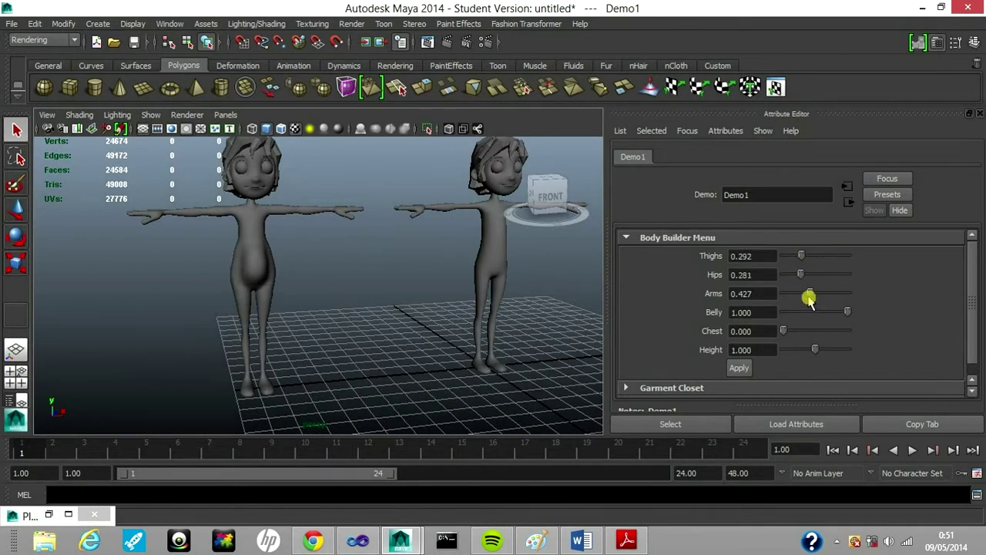
left_click_drag(809, 298, 844, 294)
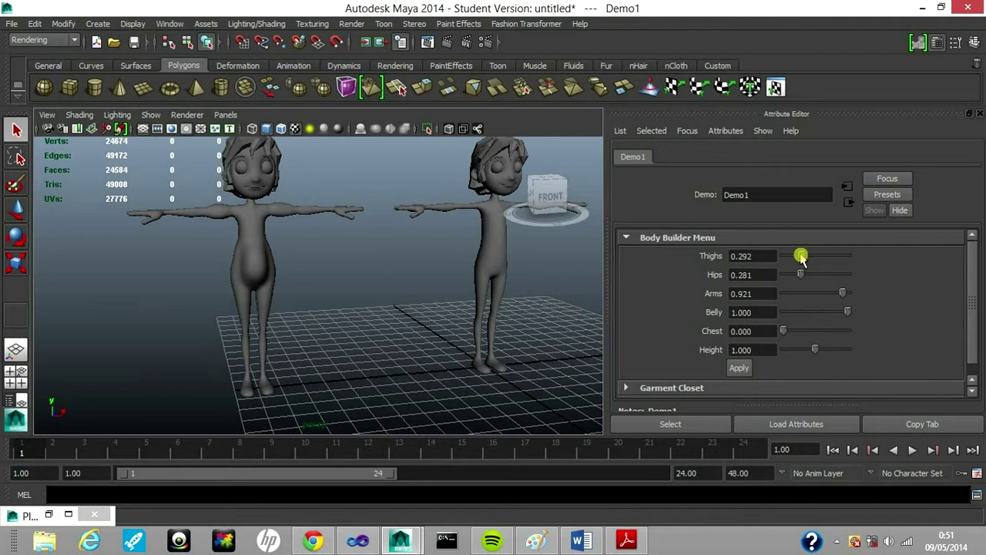
left_click_drag(805, 256, 824, 255)
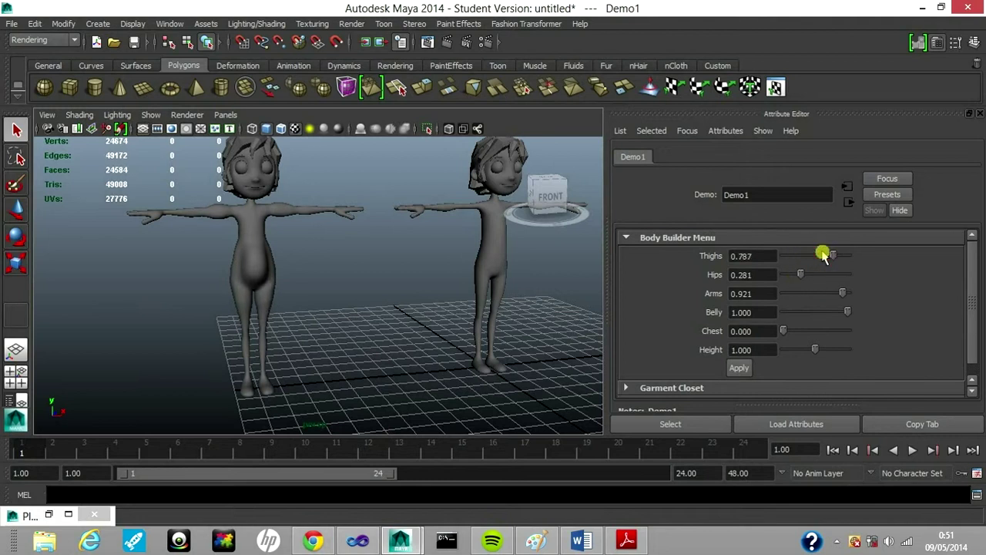
- Add the Pants from the Garment Closet to the source body
left_click(808, 239)
left_click(672, 252)
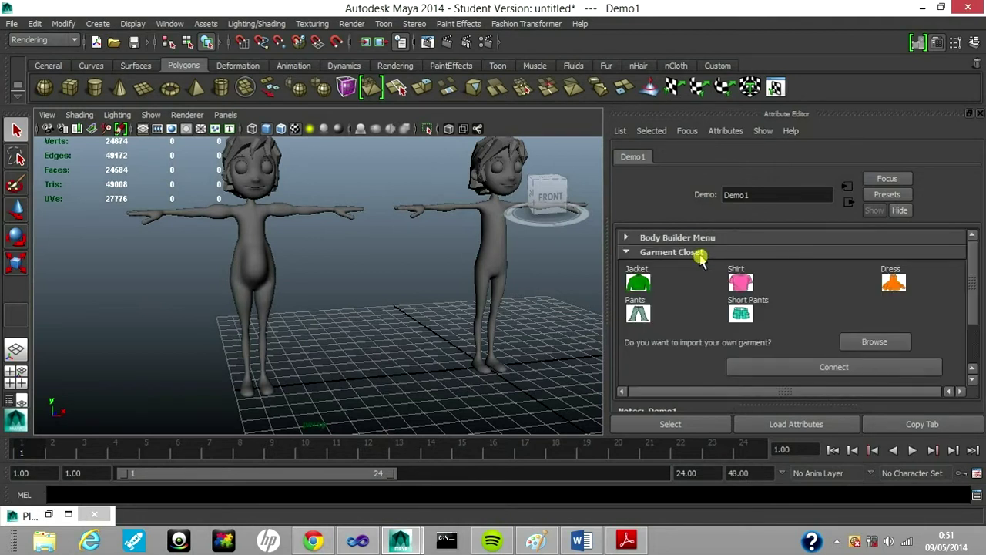
left_click_drag(524, 392, 654, 286, "alt")
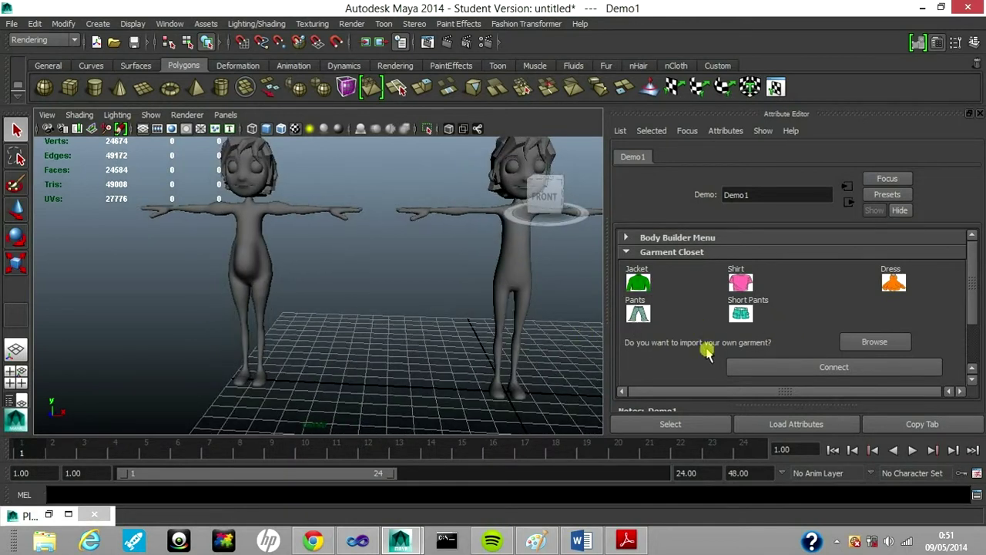
left_click_drag(524, 332, 684, 310, "alt")
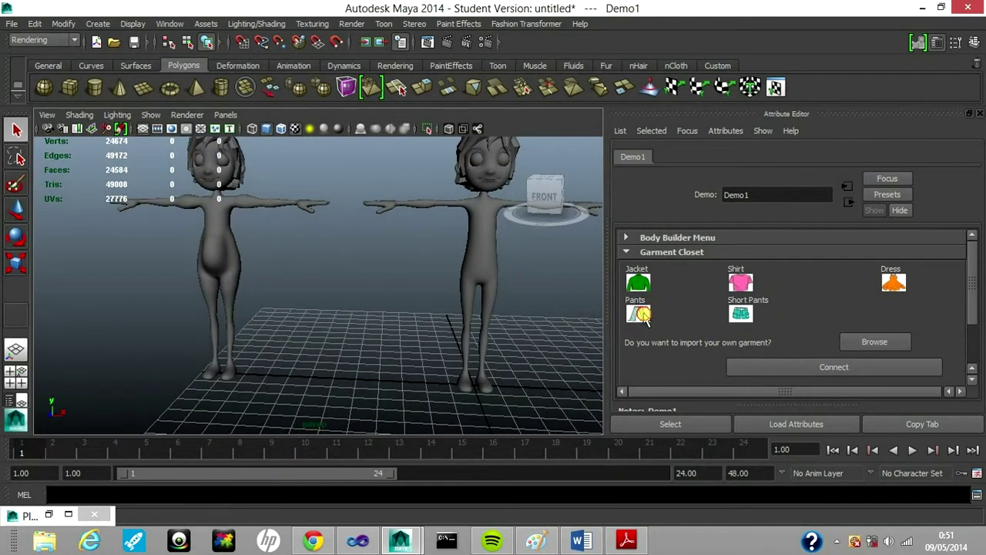
left_click(639, 314)
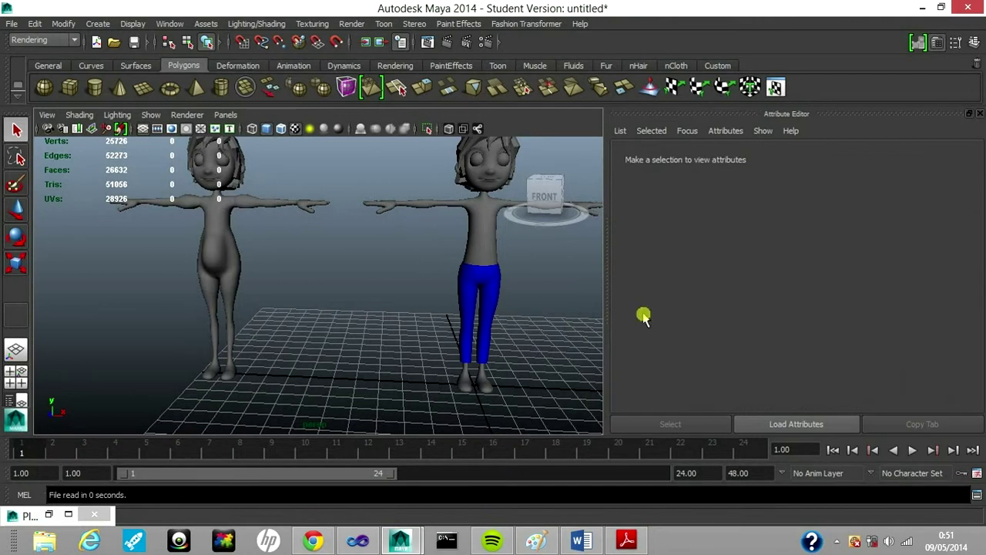
- Connect the blue pants with the source body through the Demo1 node to transfer them onto the target body
left_click(460, 275)
left_click(378, 205, "shift")
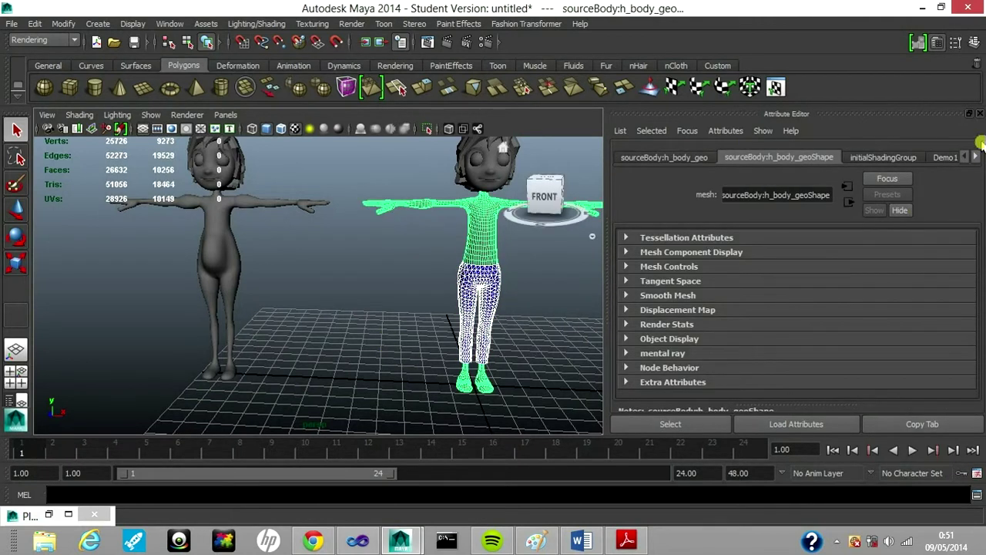
left_click(938, 157)
left_click(838, 367)
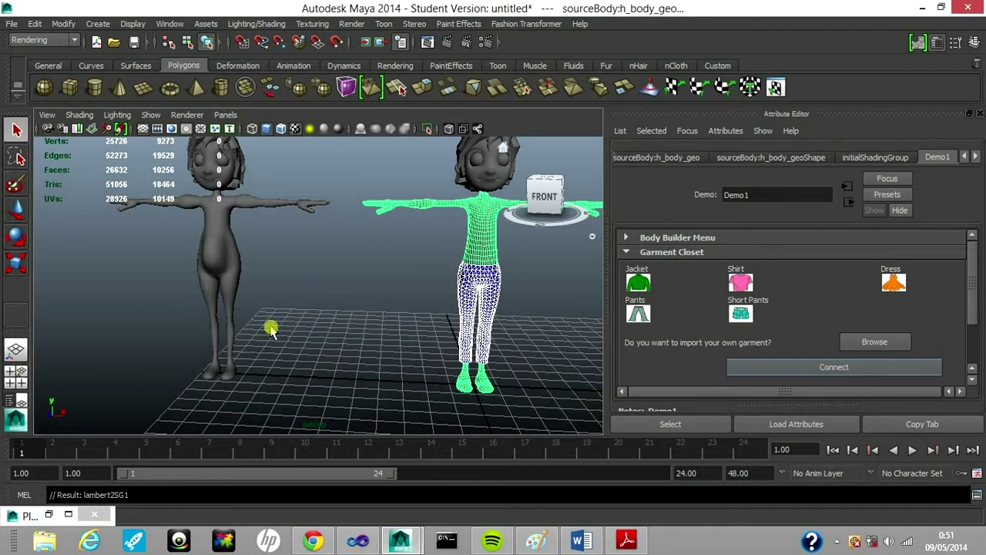
left_click(339, 413)
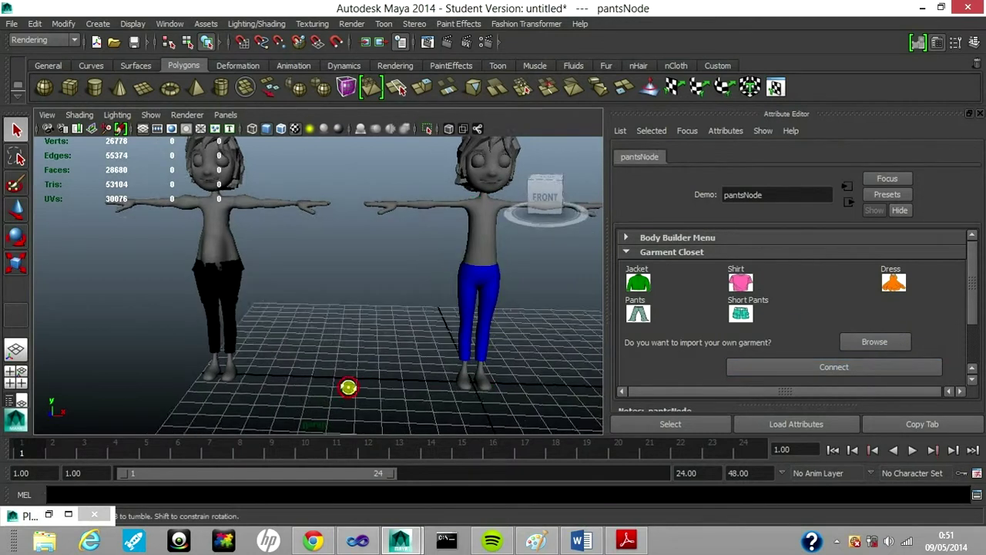
left_click_drag(346, 385, 262, 391, "alt")
- Import the custom garment file garment.mb from the Desktop through the Garment Closet
left_click(675, 237)
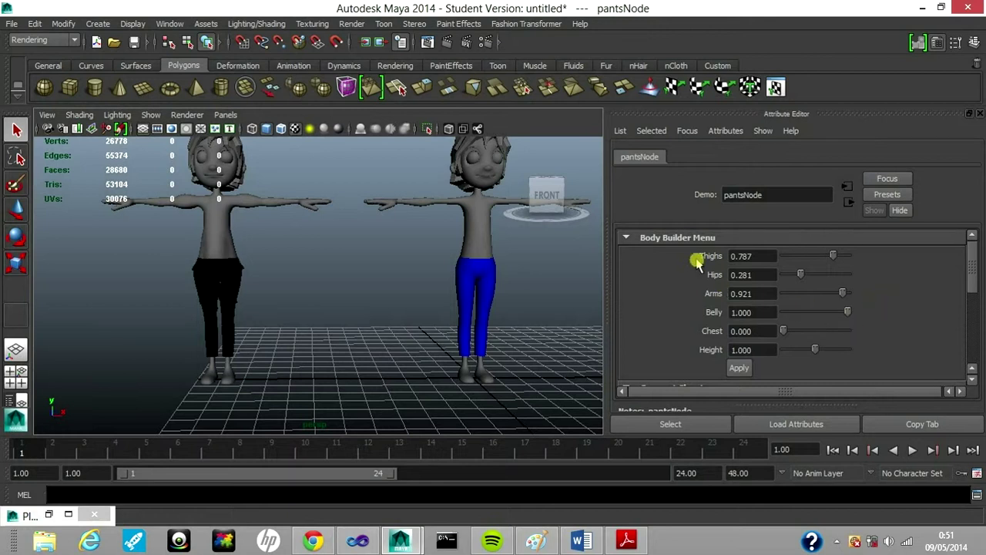
left_click(708, 237)
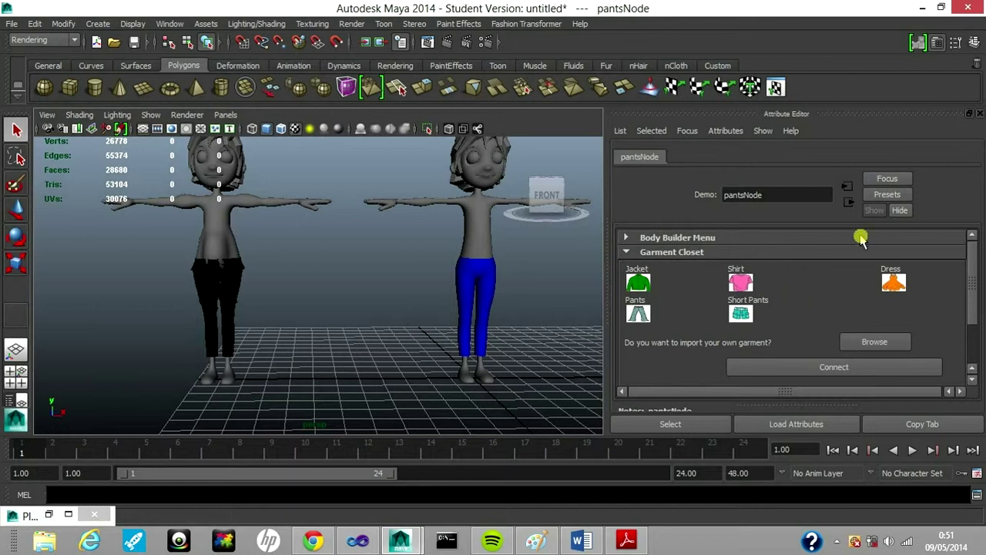
left_click(874, 341)
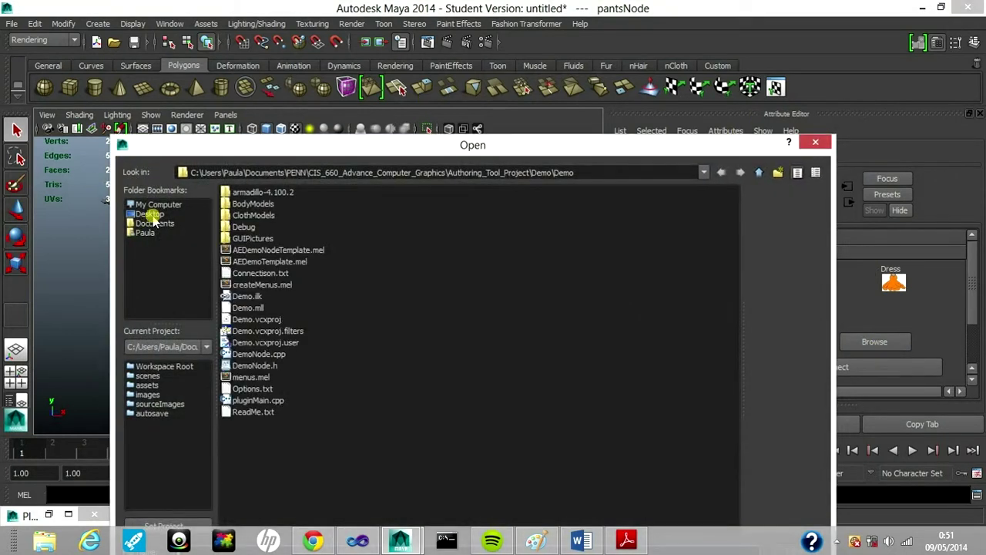
left_click(151, 215)
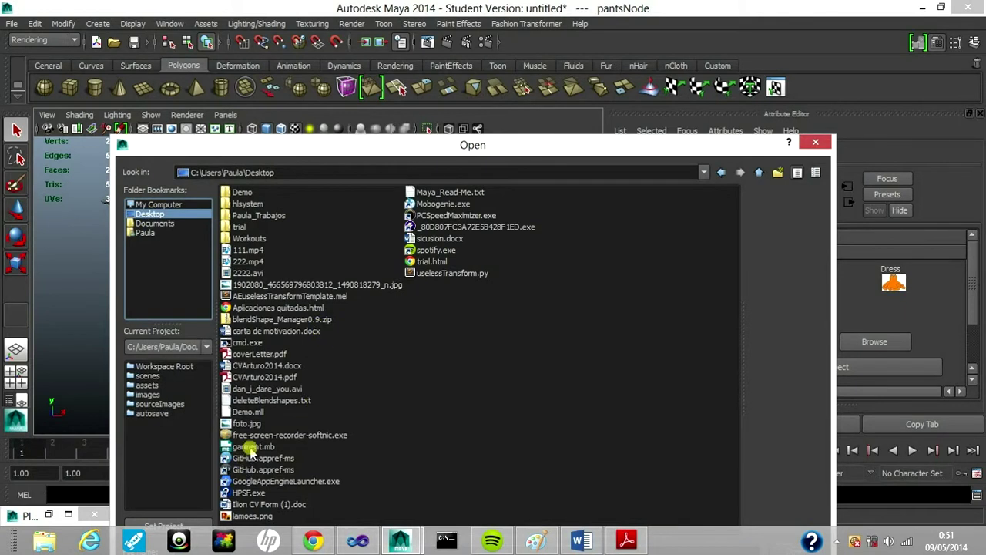
double_click(251, 447)
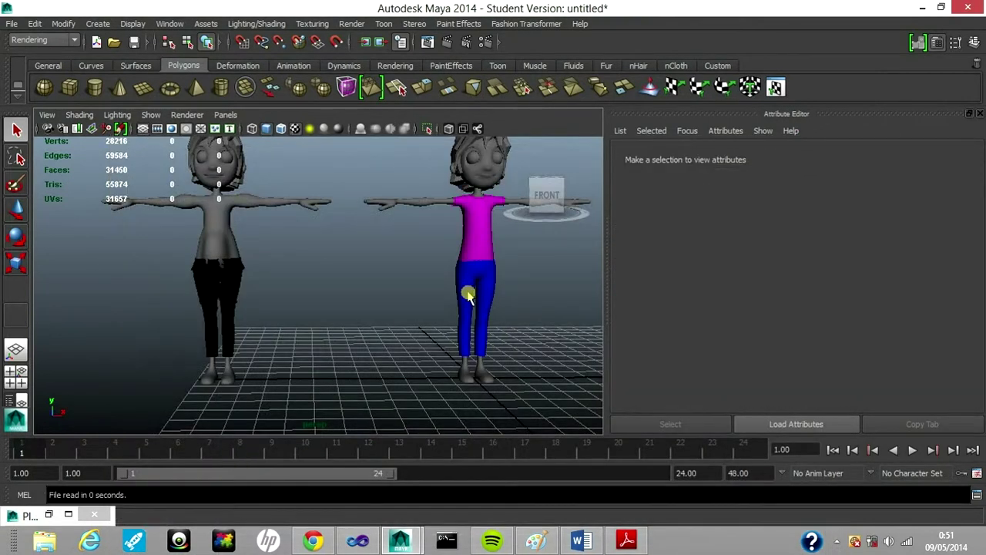
- Connect the imported magenta shirt with the source body through the Demo1 node to transfer it onto the target body
left_click(473, 220)
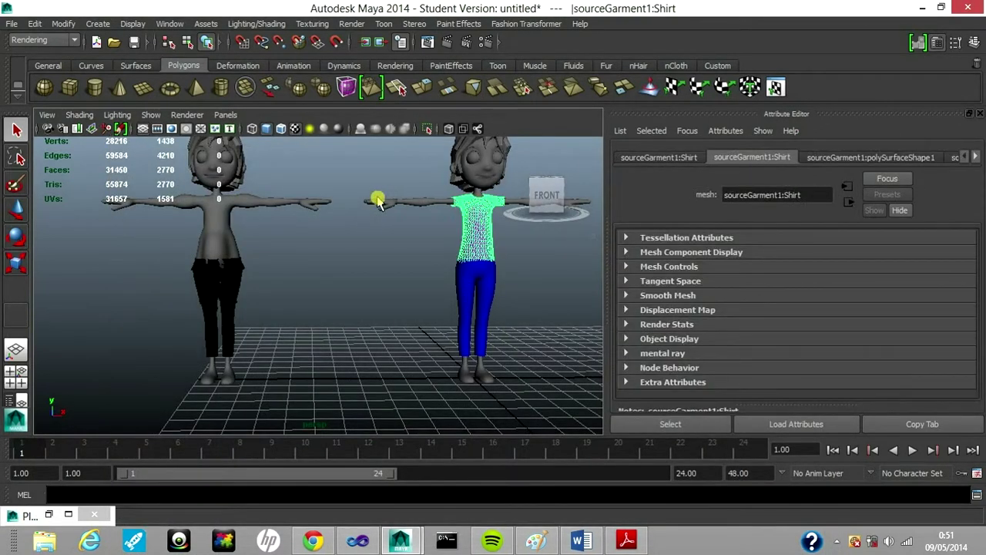
left_click(377, 204)
left_click(975, 156)
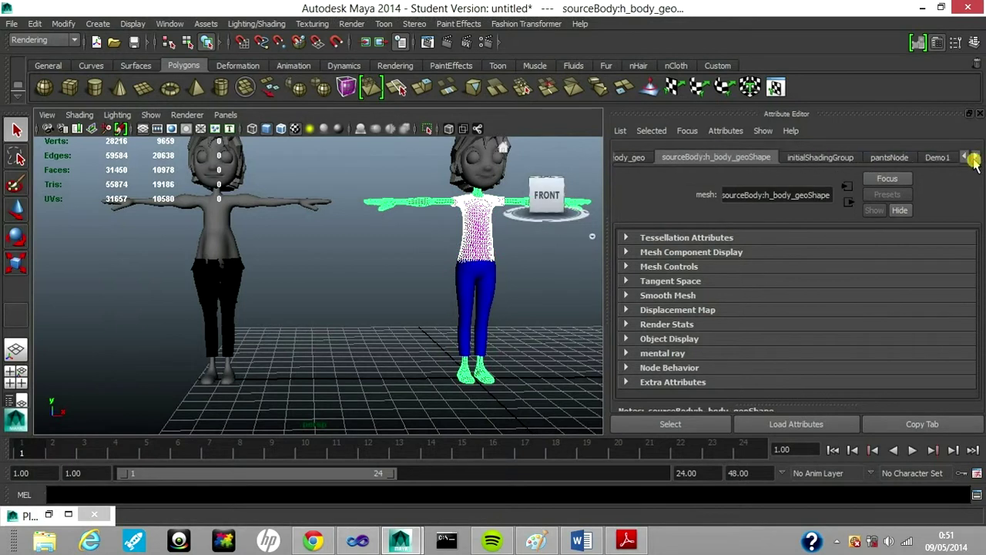
left_click(936, 157)
left_click(847, 366)
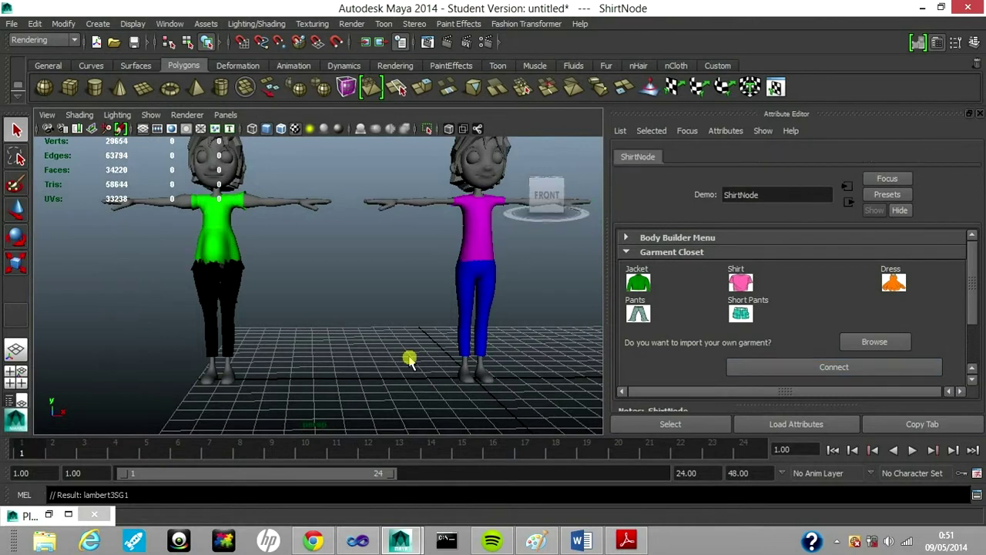
left_click_drag(388, 357, 433, 348, "alt")
- Create a cloth simulation for the green shirt on the target body
left_click_drag(975, 291, 975, 339)
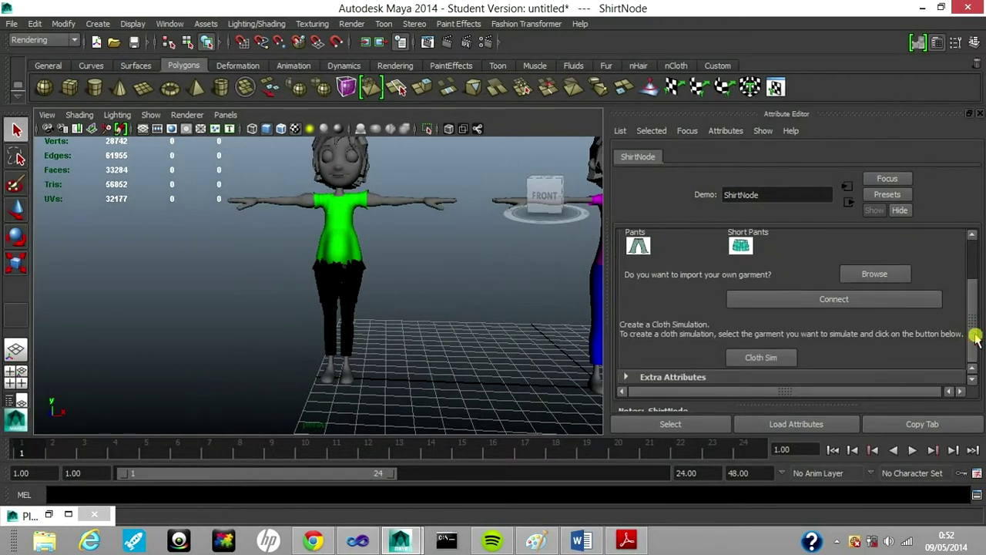
left_click(357, 213)
left_click(786, 358)
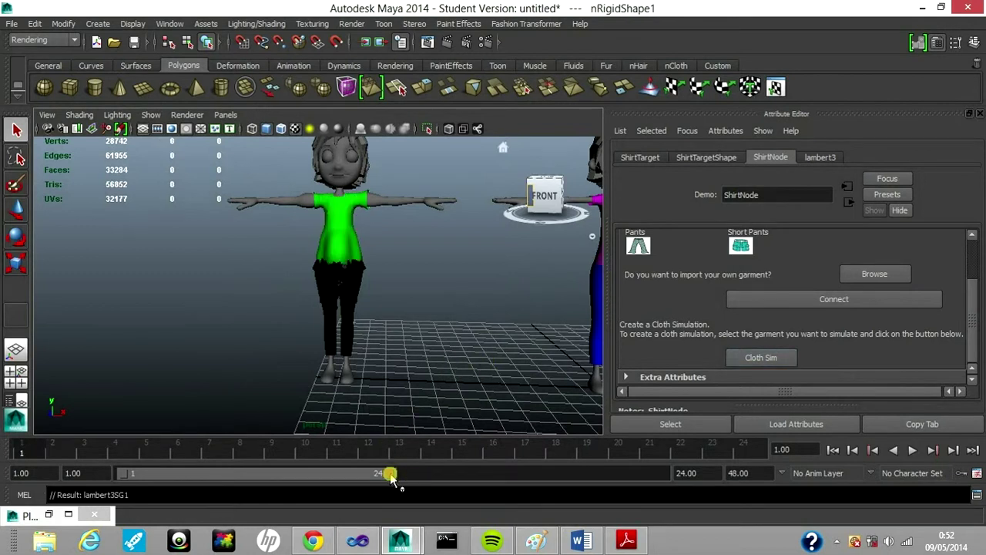
- Set the animation end time to 500 and extend the playback range to frame 500
left_click_drag(391, 475, 736, 477)
left_click(738, 474)
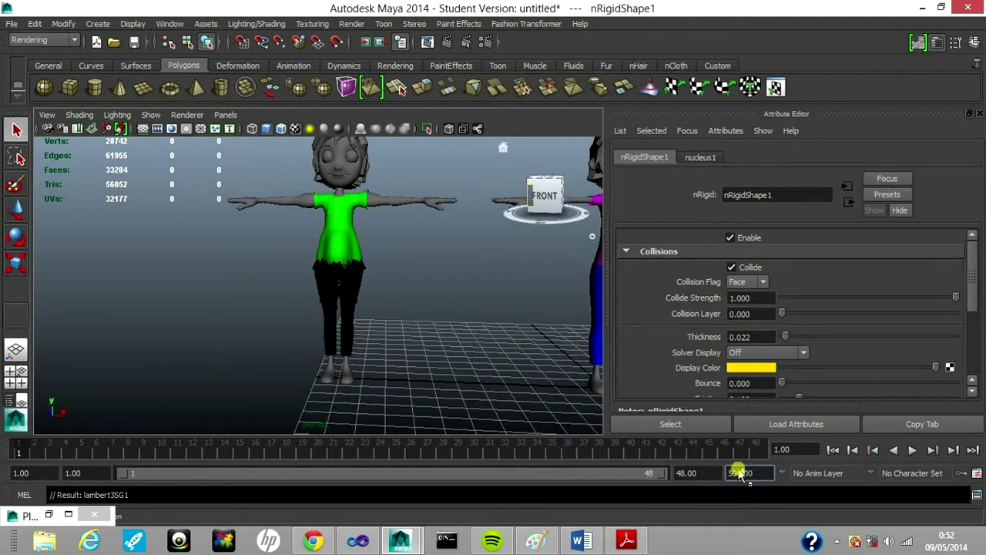
type("500")
key("Return")
left_click_drag(174, 473, 297, 473)
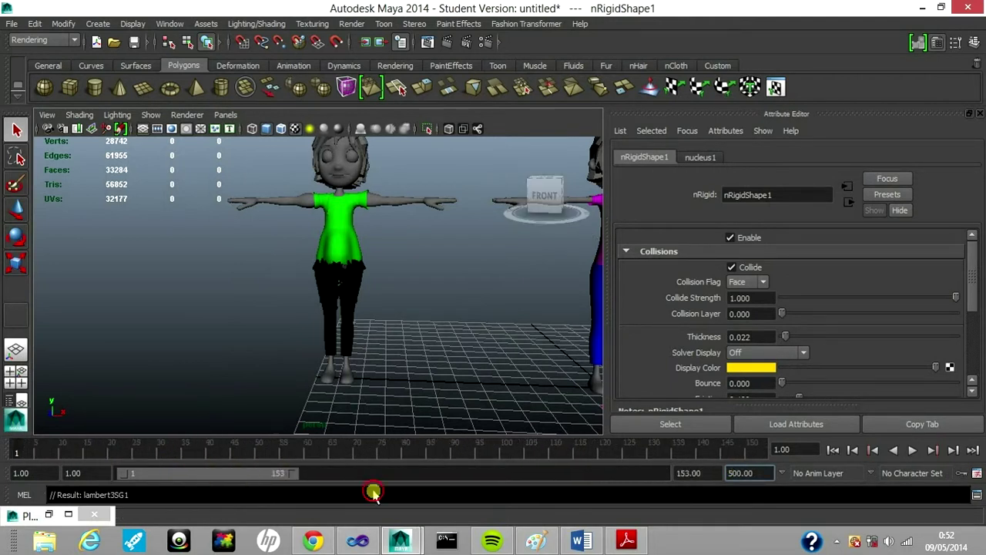
left_click_drag(373, 493, 740, 497)
- Play the shirt's cloth simulation, viewing the dressed target body from an angle, and stop the playback
left_click(911, 450)
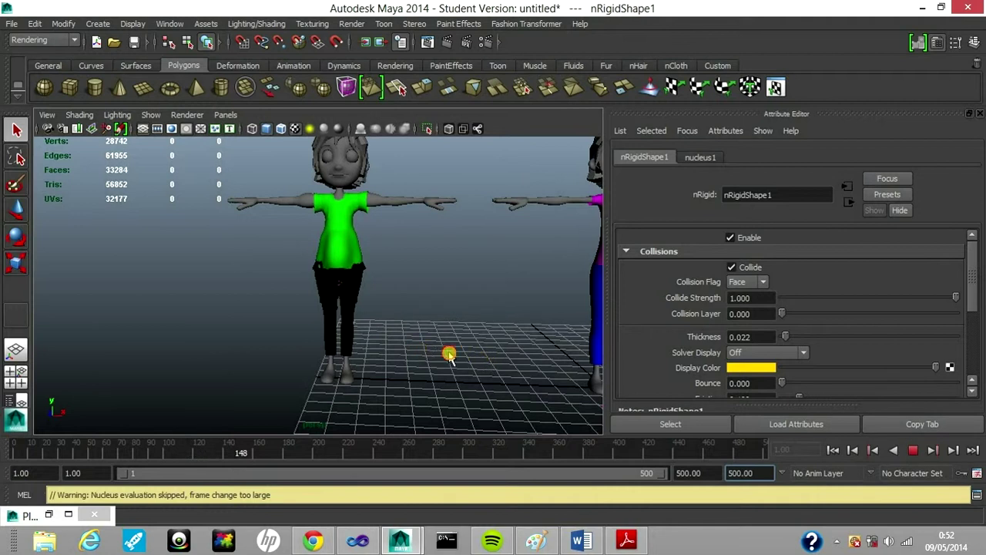
left_click_drag(467, 352, 398, 304, "alt")
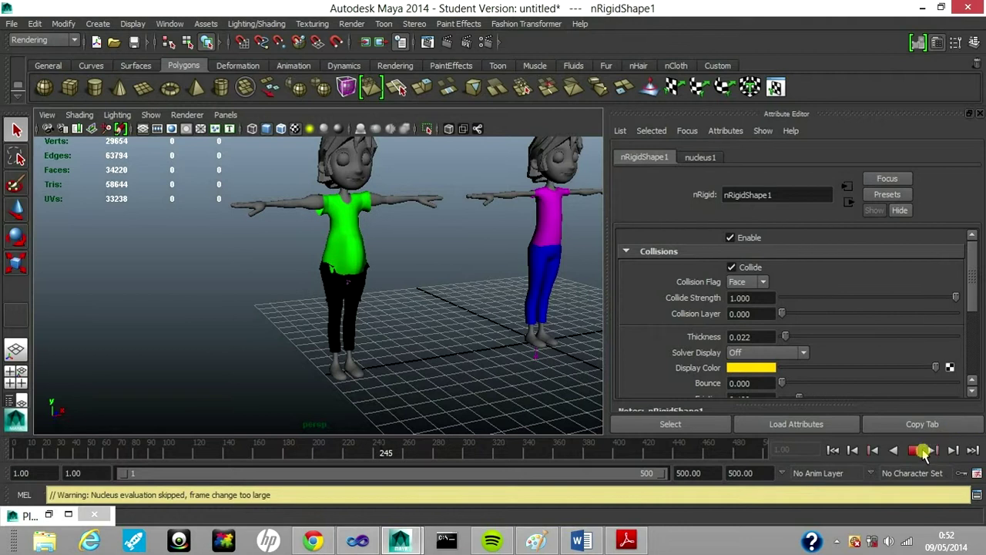
left_click(920, 450)
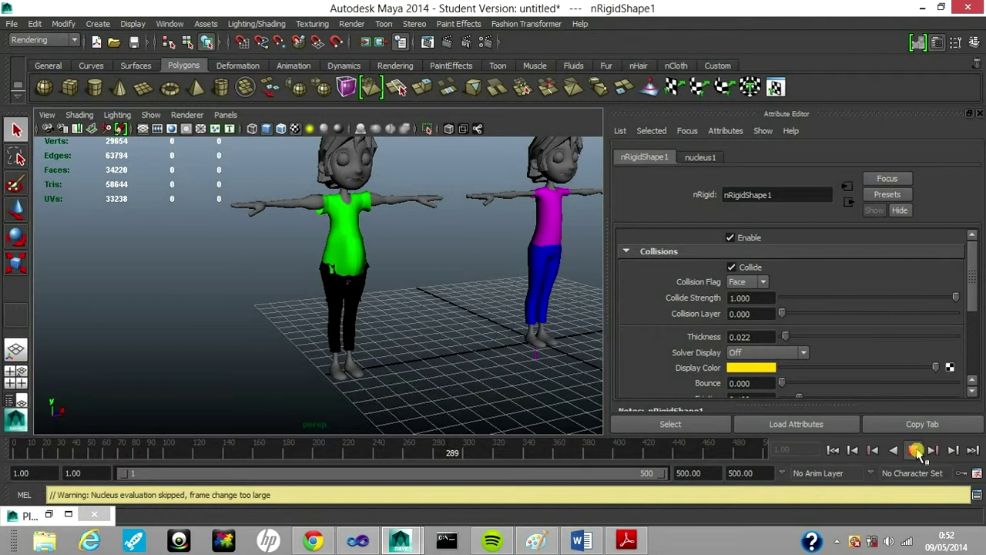